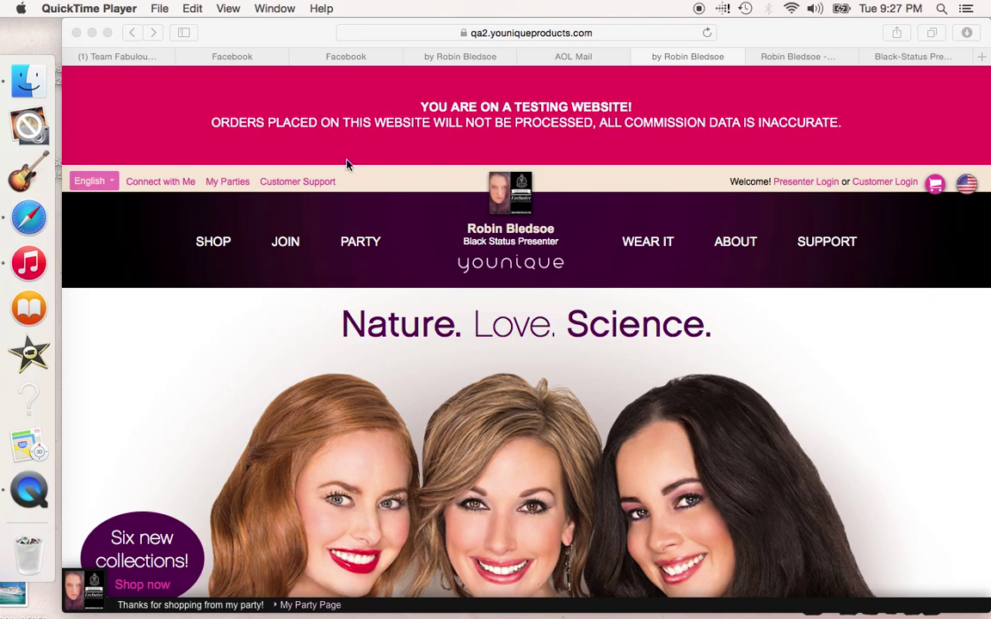
# Sign in to the presenter site with the Facebook account
pyautogui.click(808, 185)
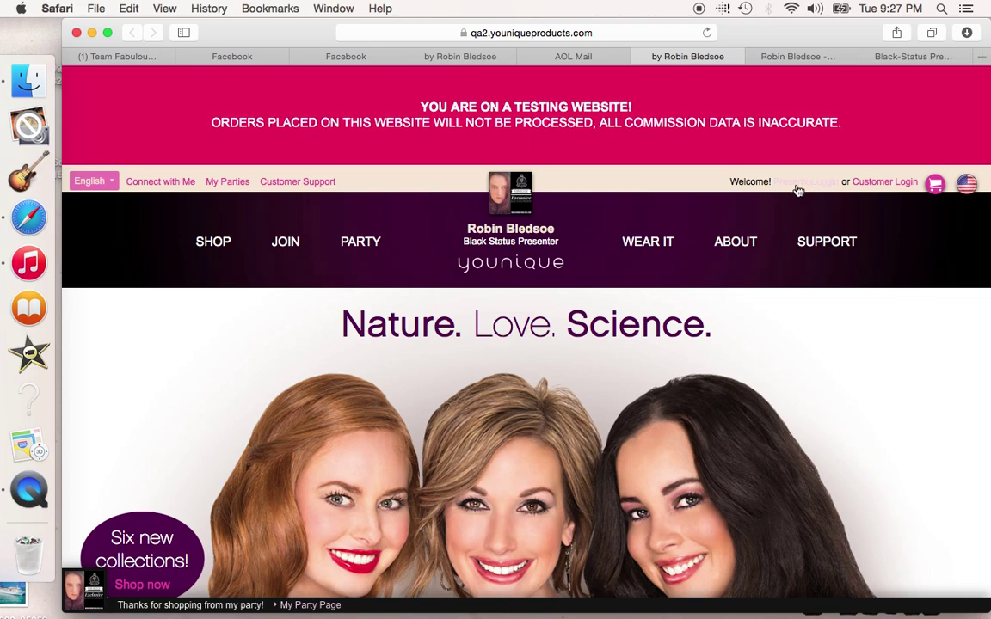
pyautogui.click(810, 186)
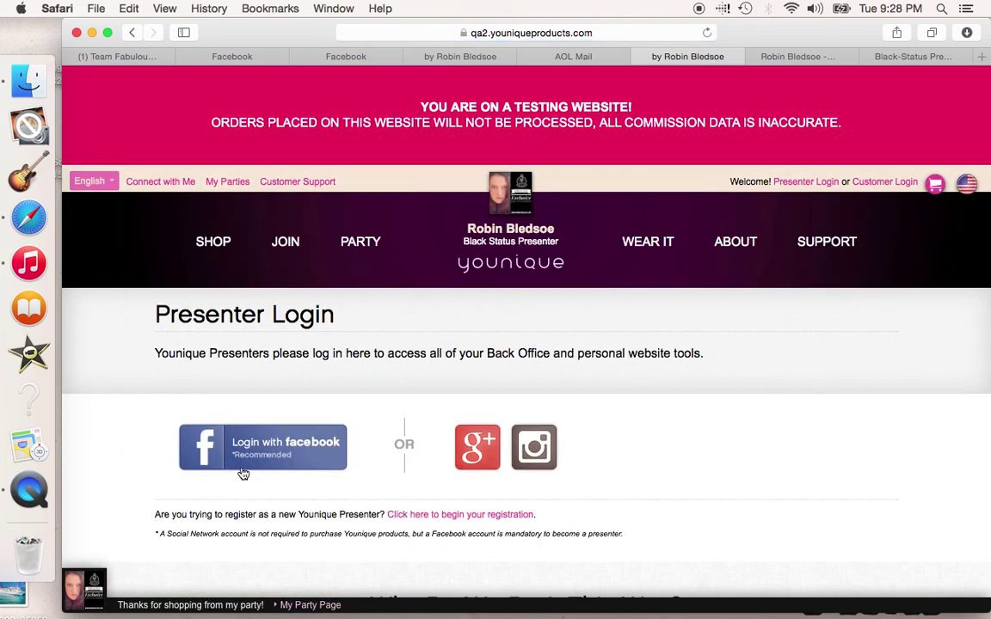
pyautogui.click(245, 469)
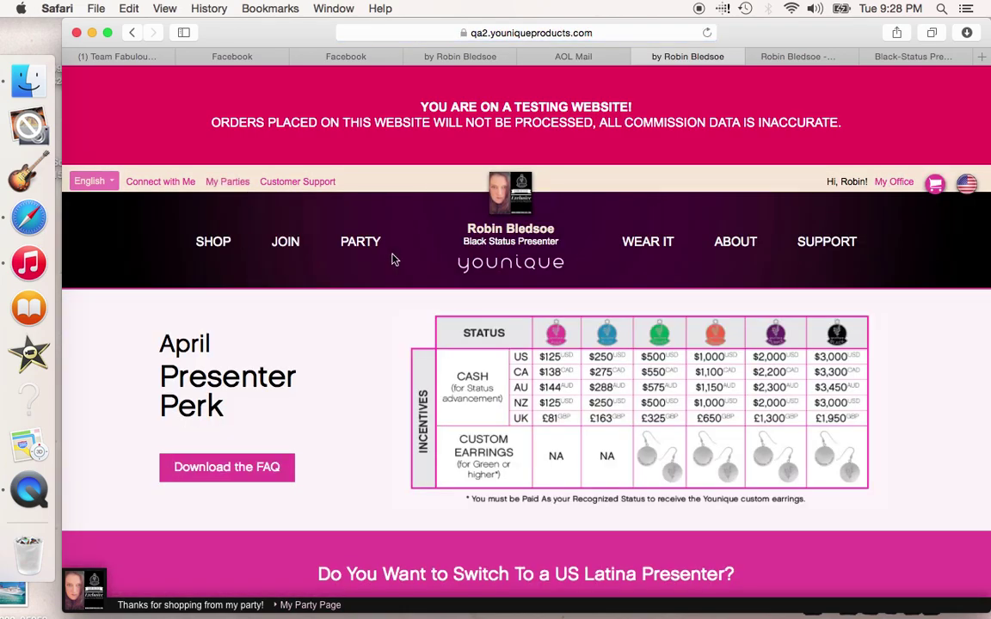
# Start scheduling a new party from the PARTY section
pyautogui.click(366, 245)
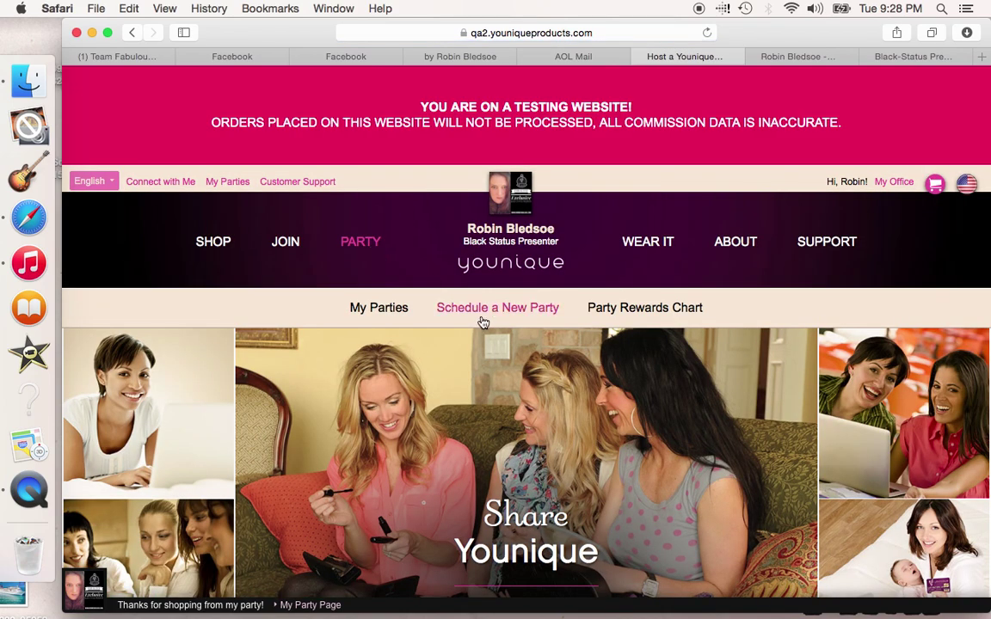
pyautogui.click(481, 318)
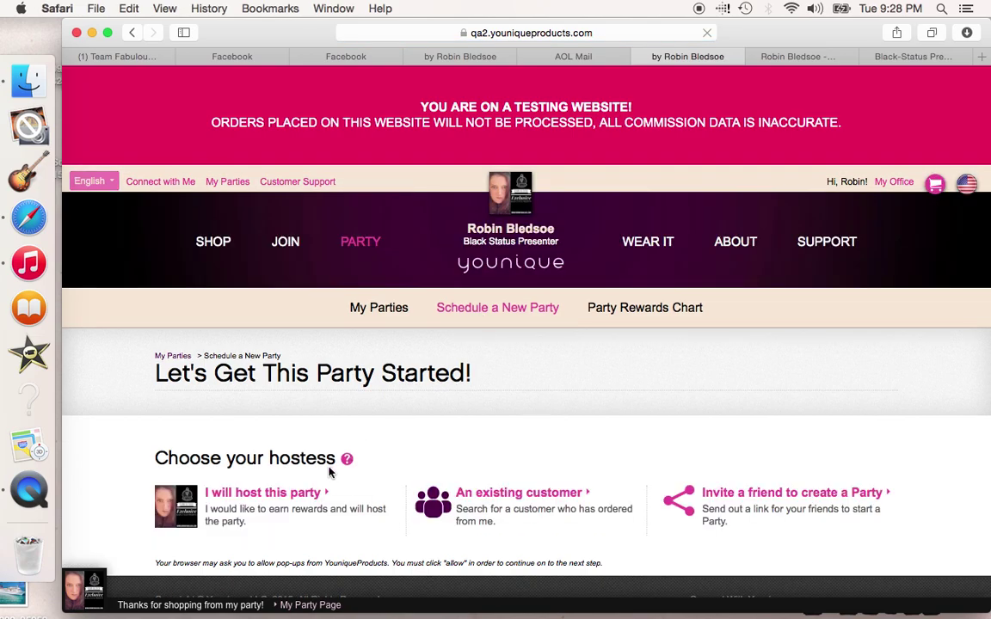
pyautogui.scroll(-1, 332, 469)
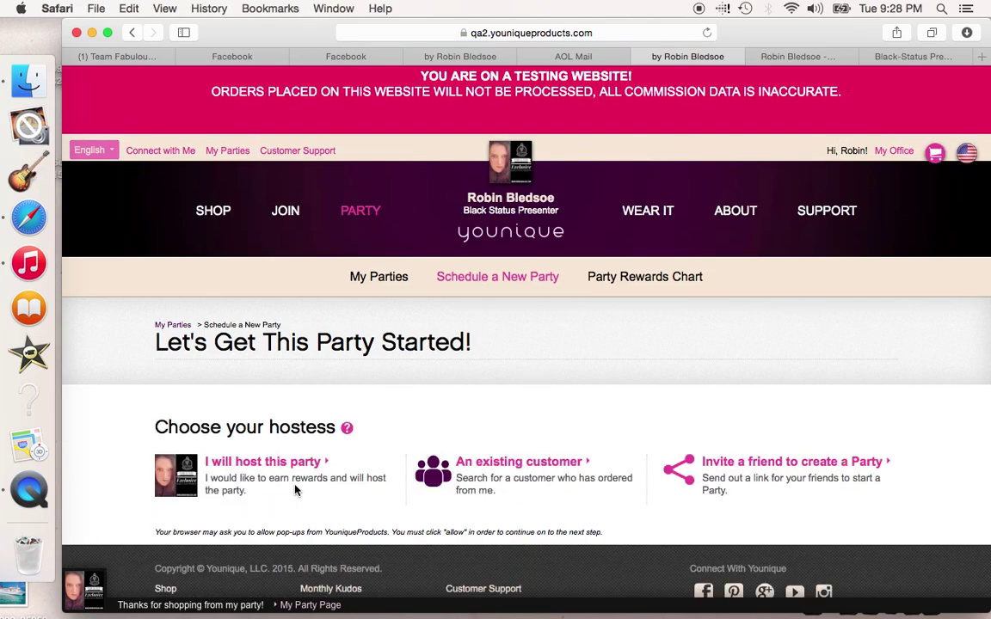
# Search for the existing customer by name and set them as hostess
pyautogui.click(568, 471)
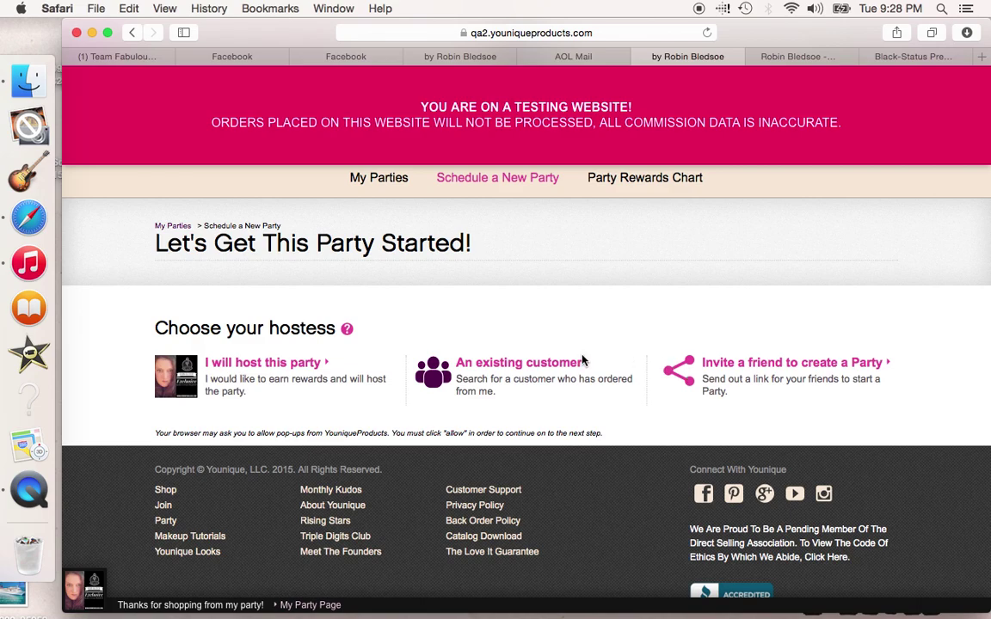
pyautogui.click(471, 362)
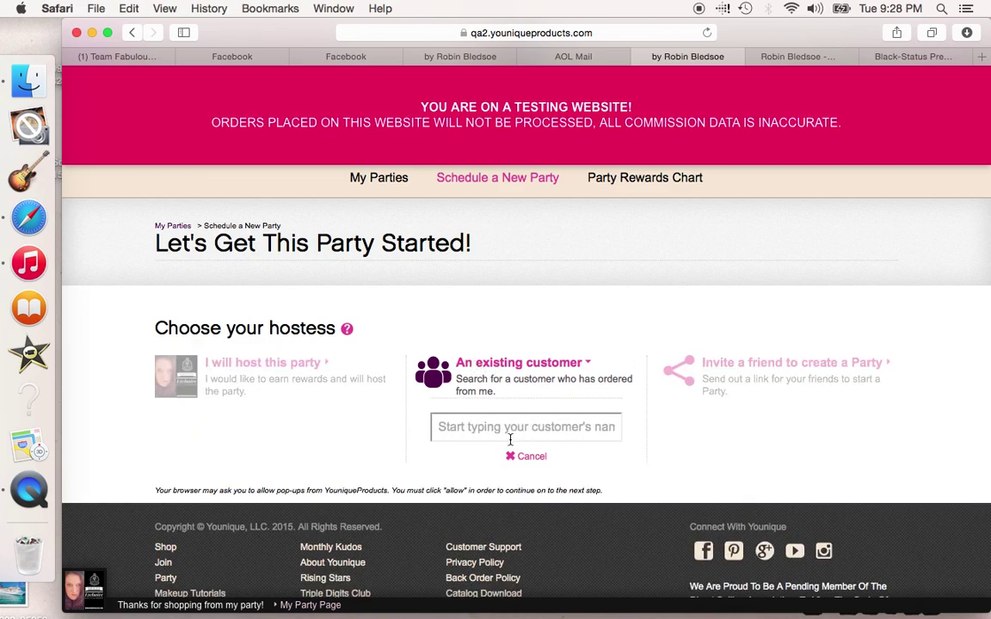
pyautogui.click(508, 427)
pyautogui.write('Rob')
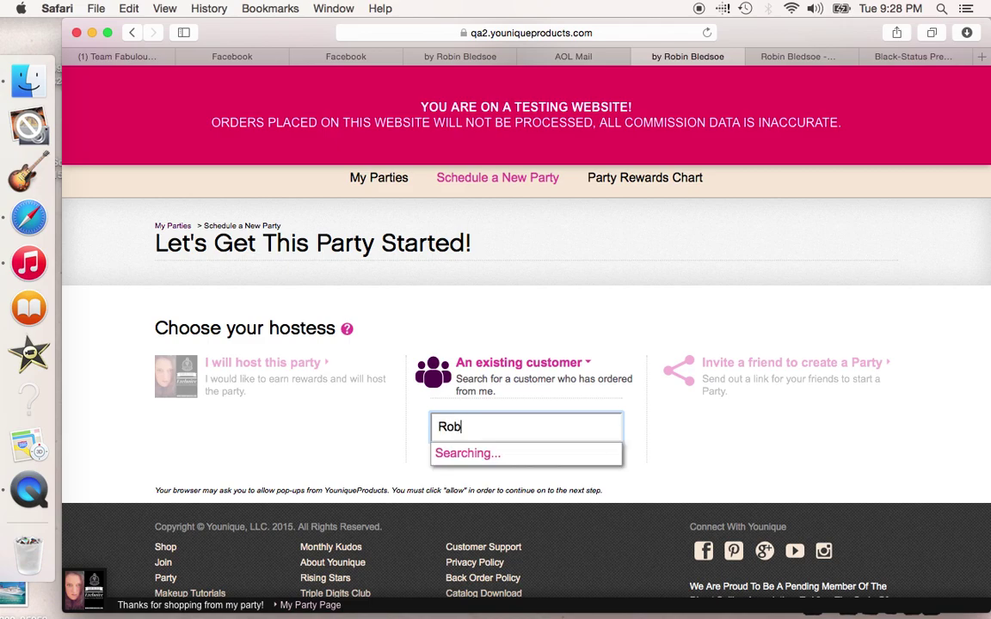
pyautogui.write('in')
pyautogui.click(475, 454)
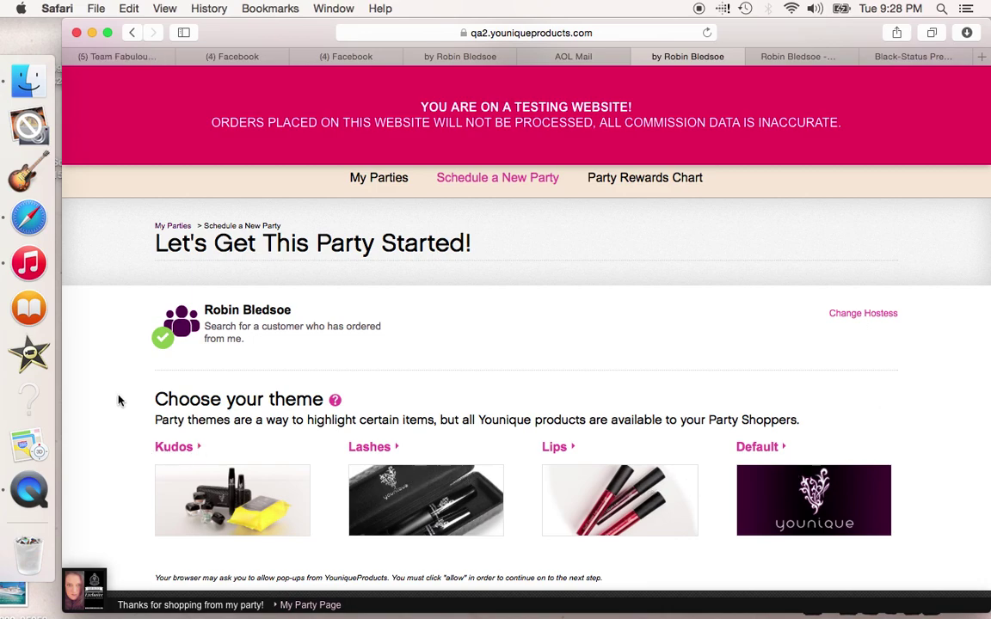
# Choose the Lashes theme, giving a 10-day party ending May 1, 2015
pyautogui.scroll(-3, 119, 401)
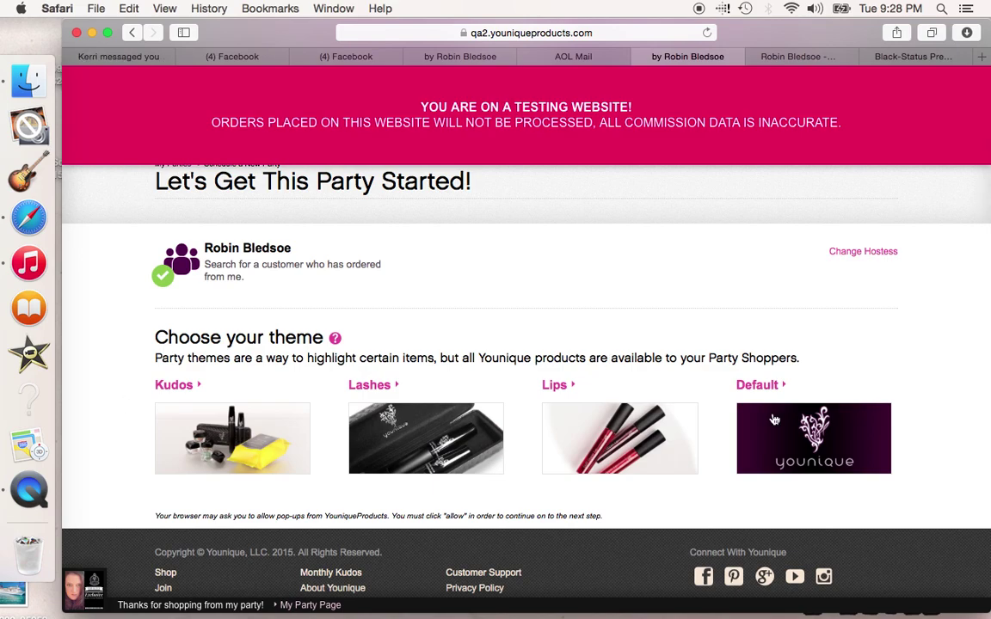
pyautogui.click(380, 397)
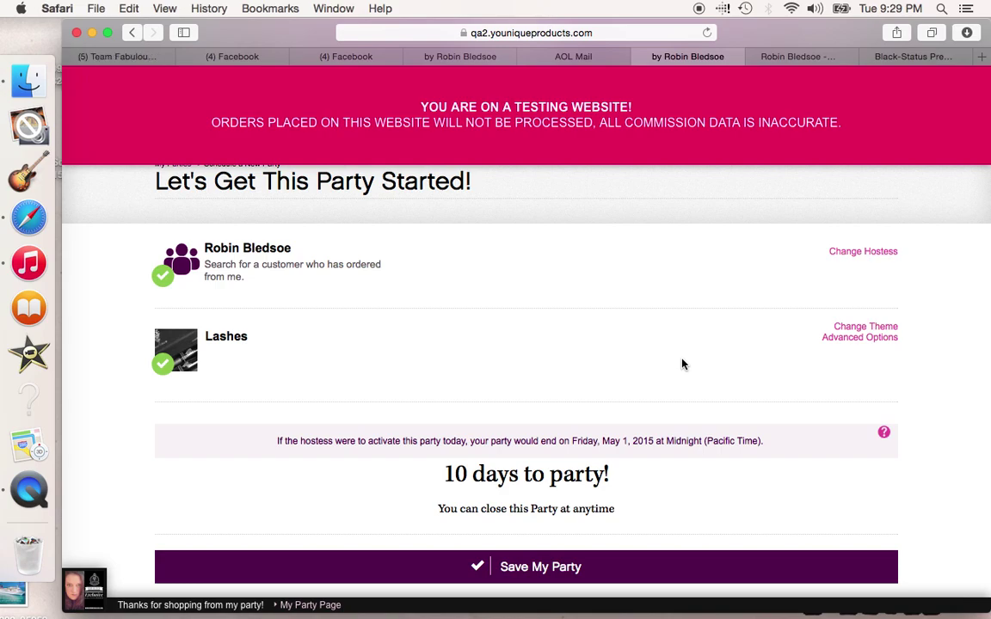
# Attach Moodstruck Lashes Kit 2 as the party media under Advanced Options
pyautogui.click(876, 344)
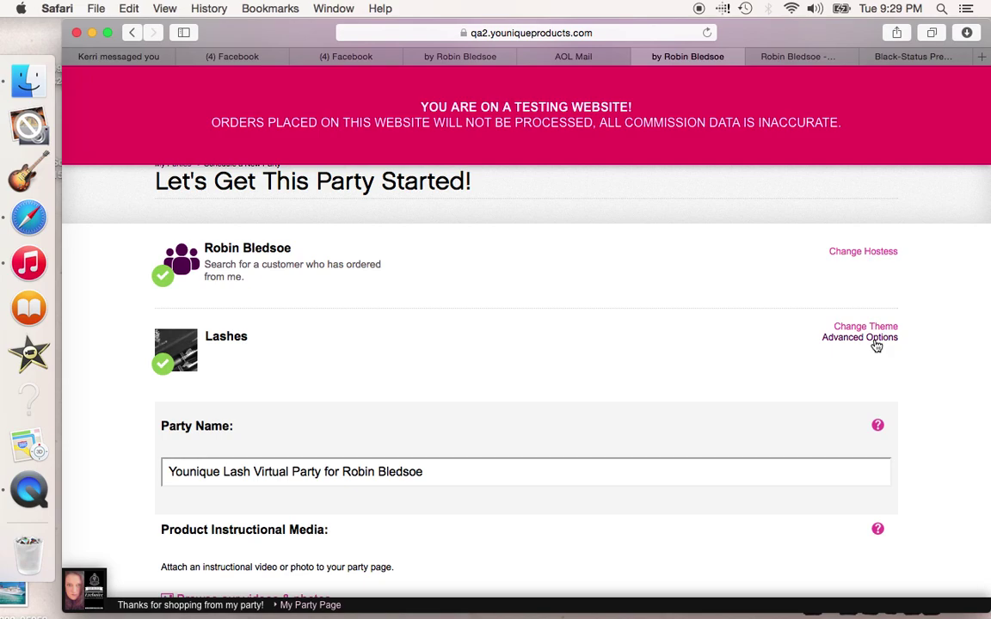
pyautogui.scroll(-5, 876, 345)
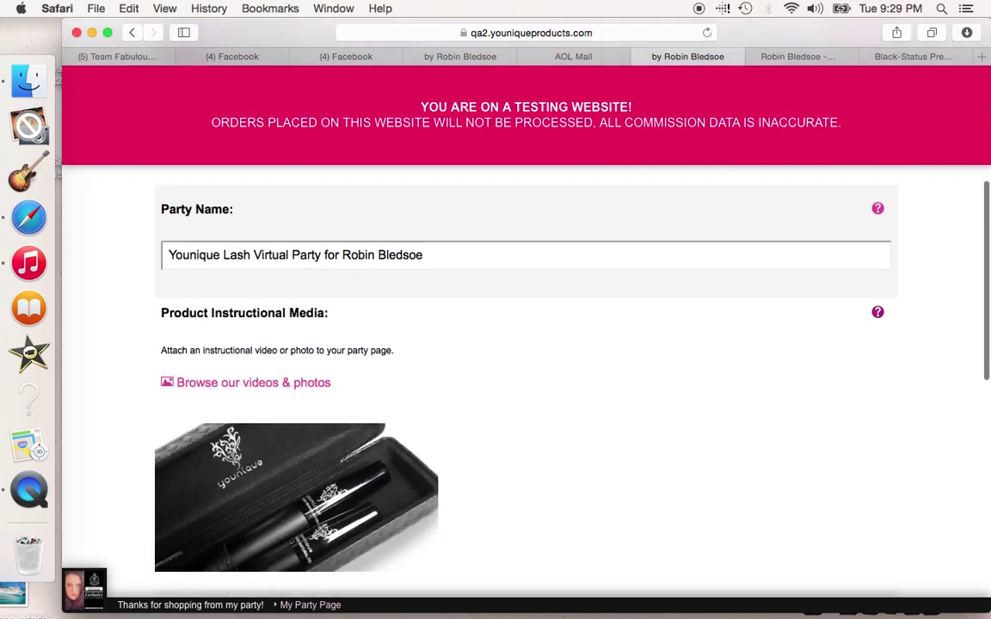
pyautogui.scroll(-3, 469, 266)
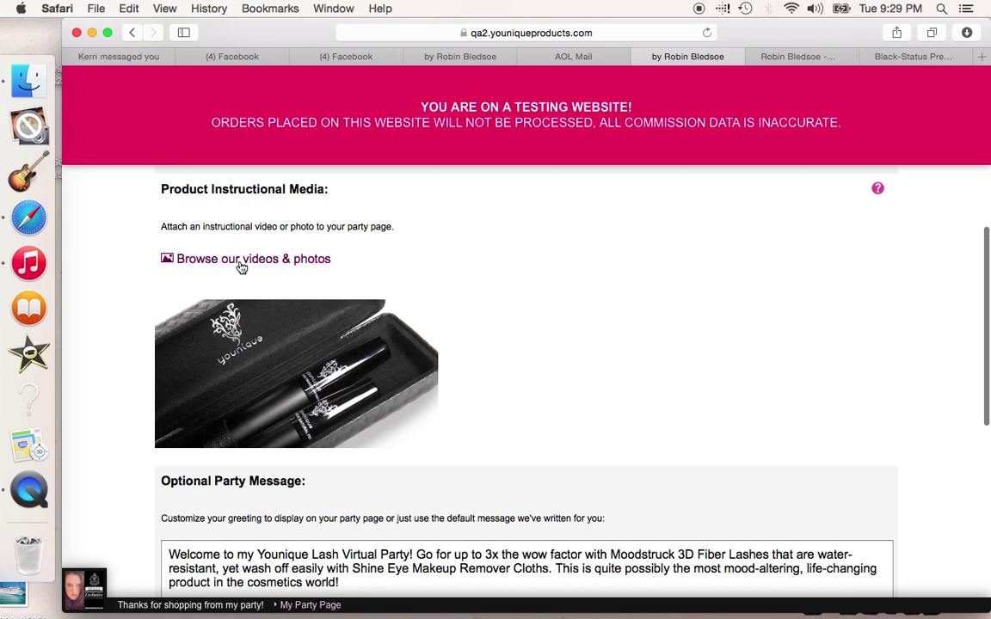
pyautogui.click(240, 261)
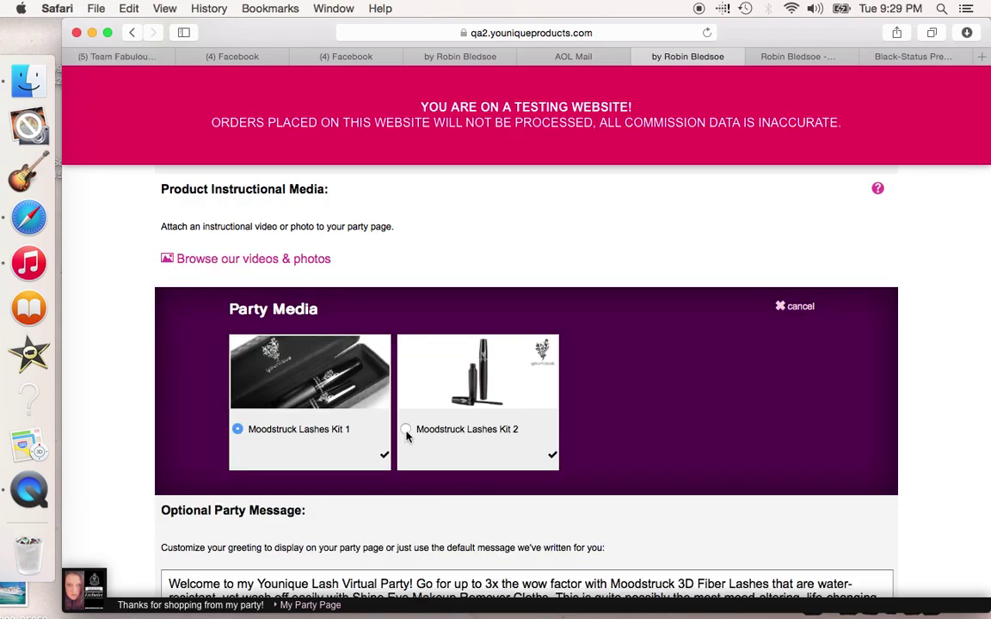
pyautogui.click(406, 430)
pyautogui.click(532, 524)
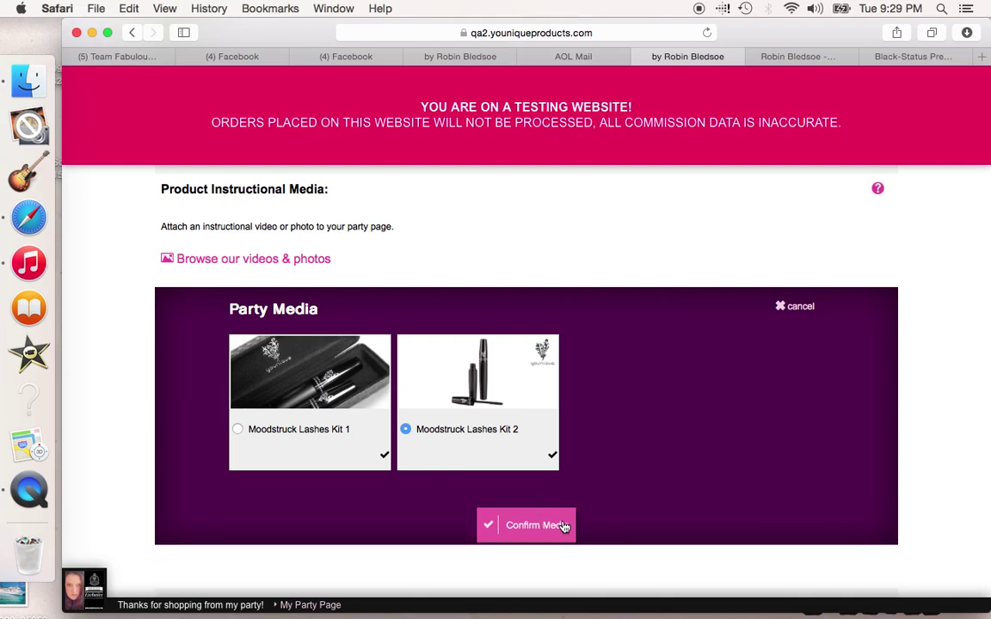
# Save the new Lash party
pyautogui.scroll(-3, 568, 482)
pyautogui.scroll(-2, 412, 414)
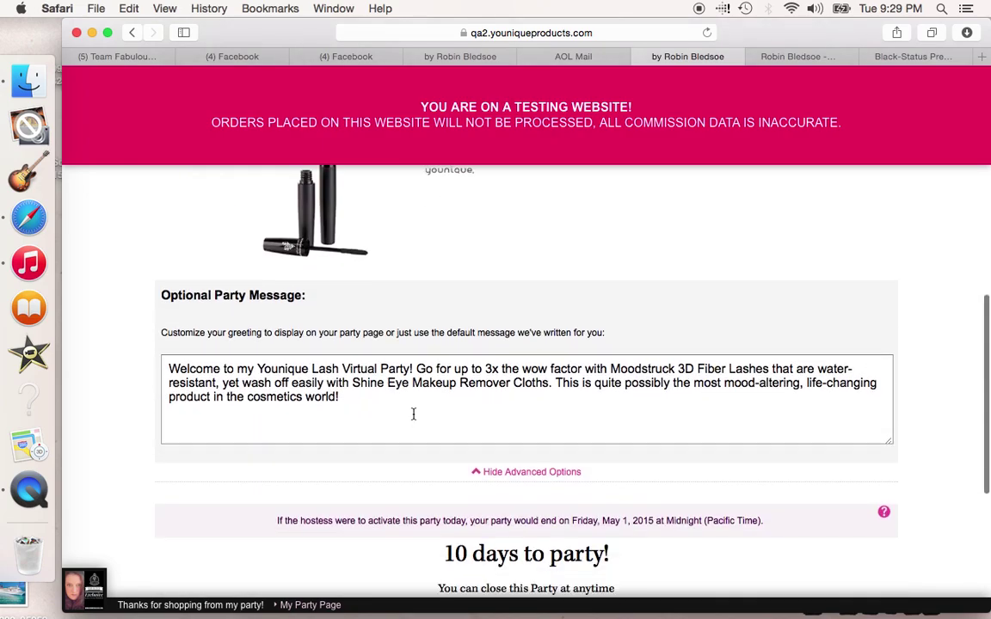
pyautogui.scroll(-5, 406, 396)
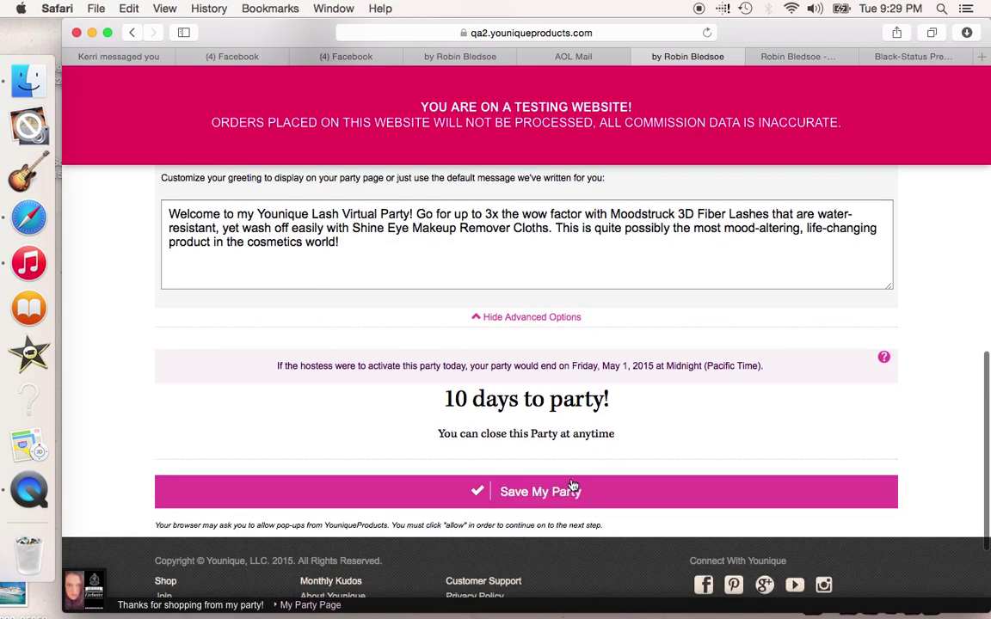
pyautogui.click(572, 487)
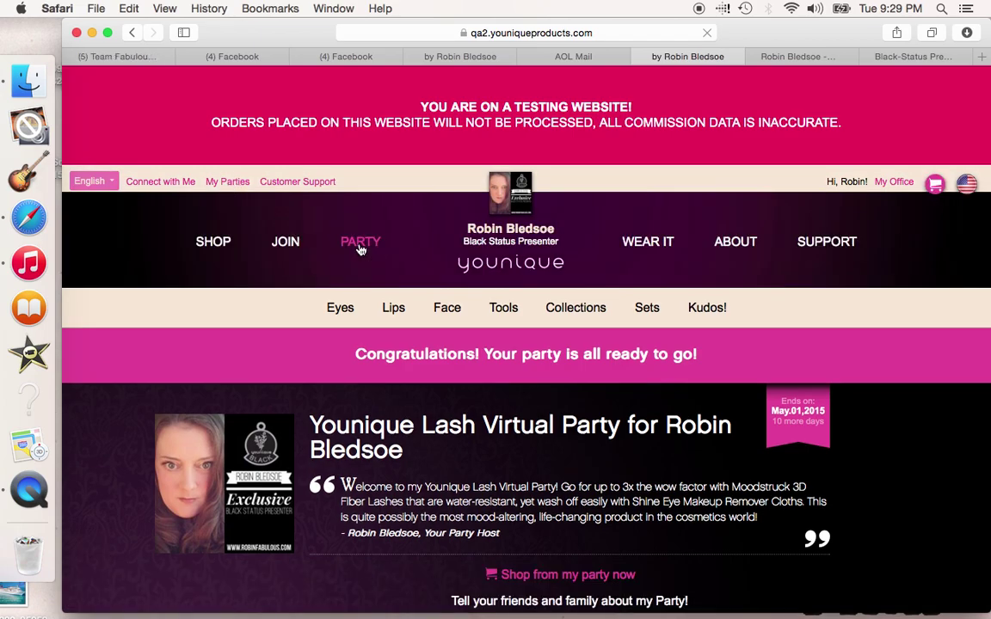
# Schedule another new party using the 'Invite a friend to create a Party' hostess option
pyautogui.click(360, 244)
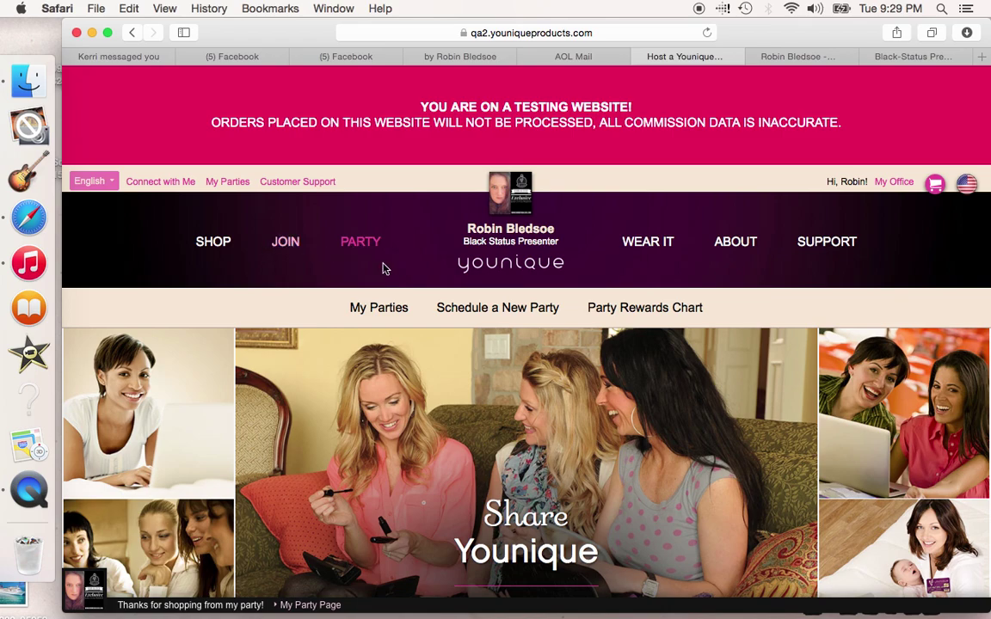
pyautogui.click(528, 314)
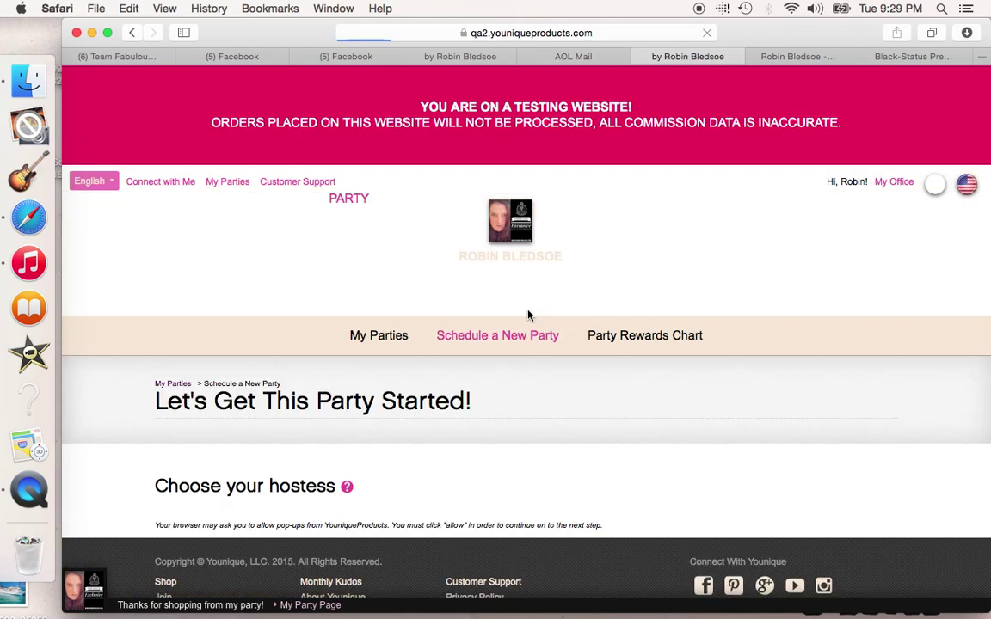
pyautogui.scroll(-2, 528, 314)
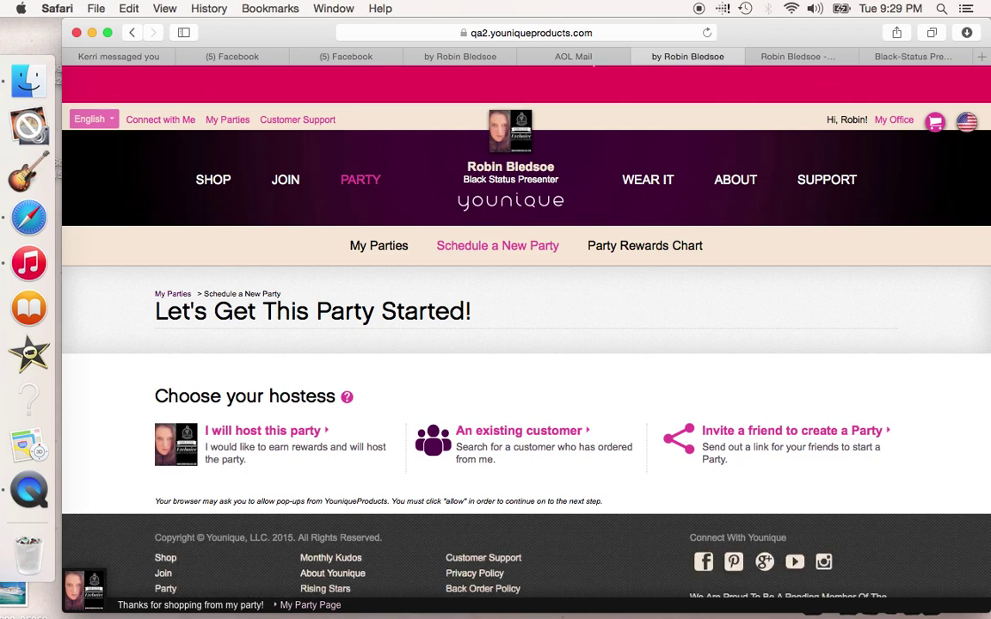
pyautogui.scroll(-4, 715, 356)
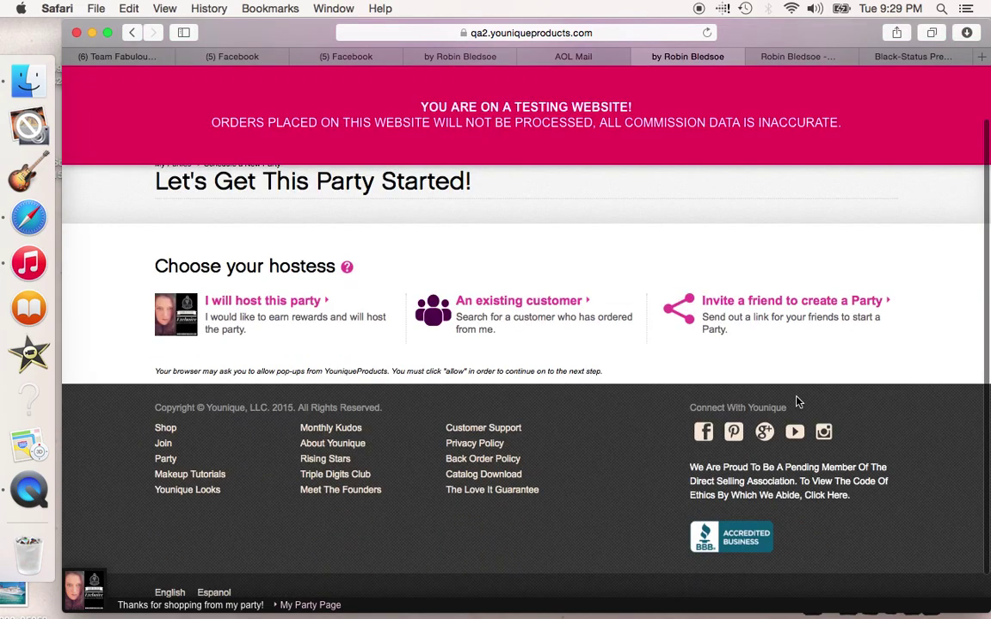
pyautogui.click(744, 305)
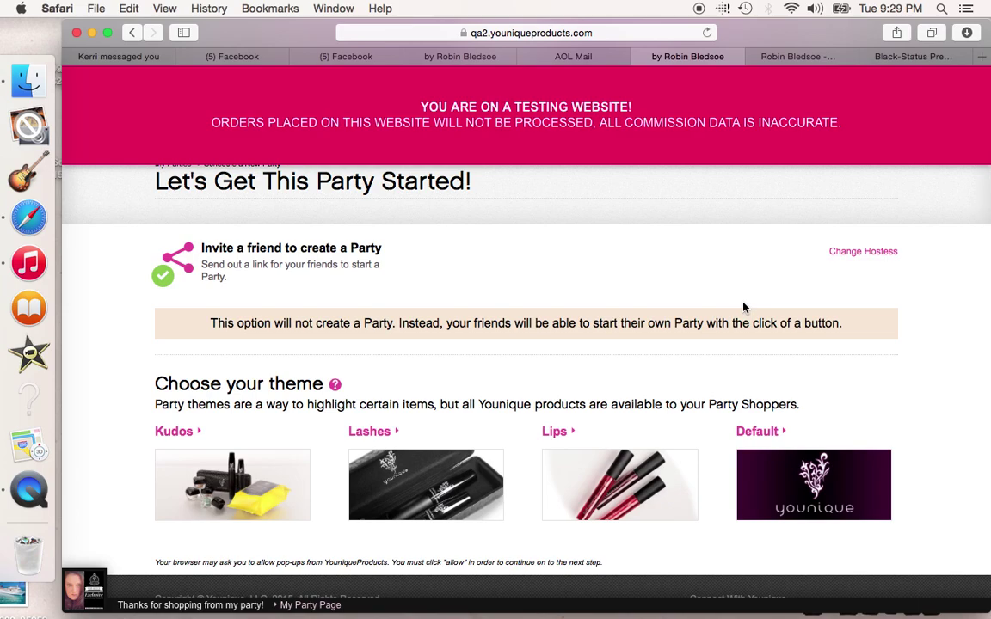
# Pick the Kudos theme and open its shareable party setup link
pyautogui.scroll(-2, 744, 307)
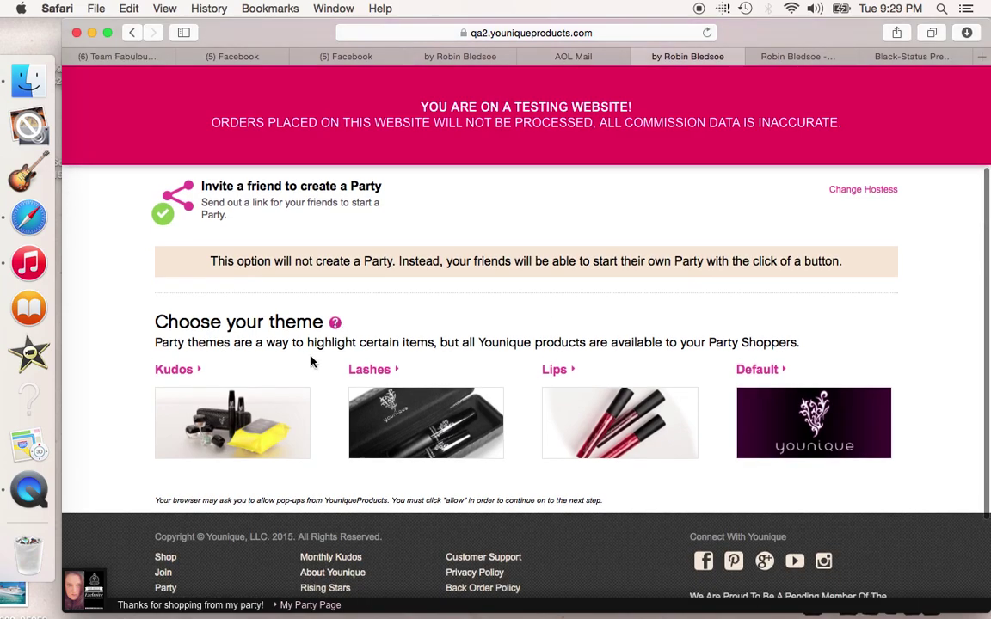
pyautogui.click(188, 376)
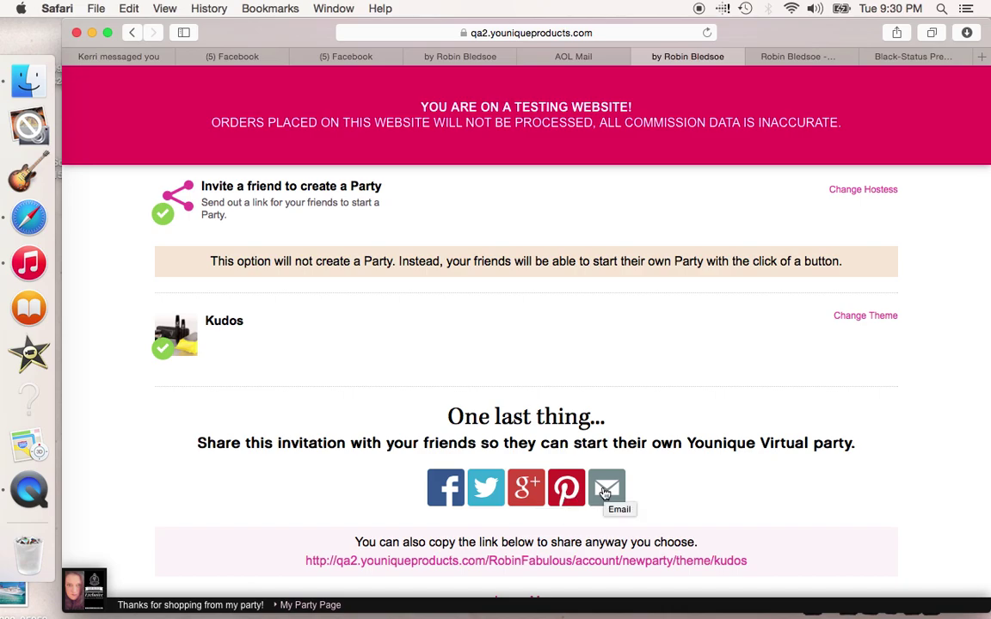
pyautogui.scroll(-1, 605, 490)
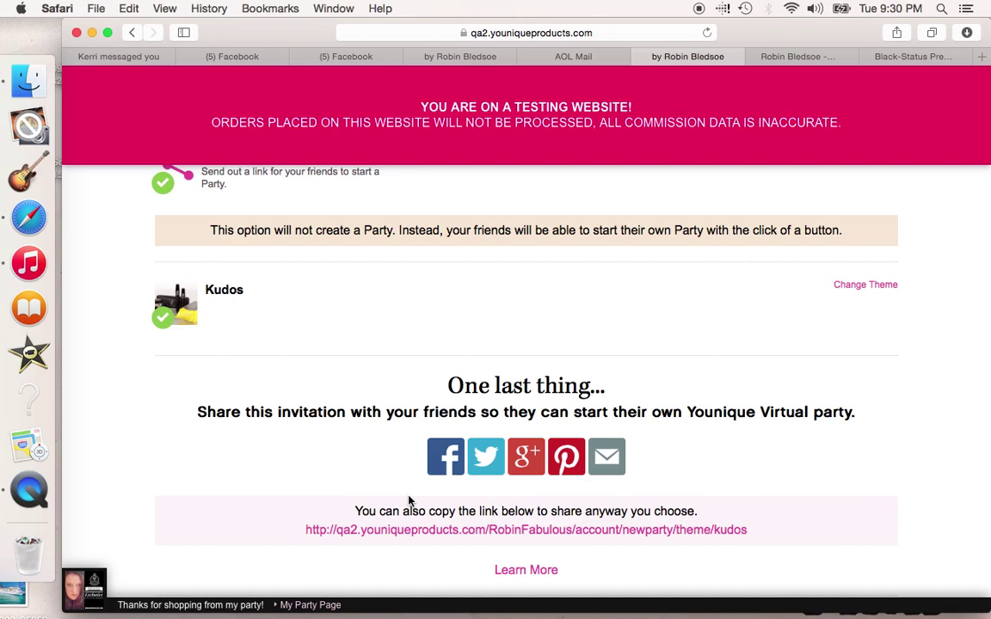
pyautogui.click(571, 531)
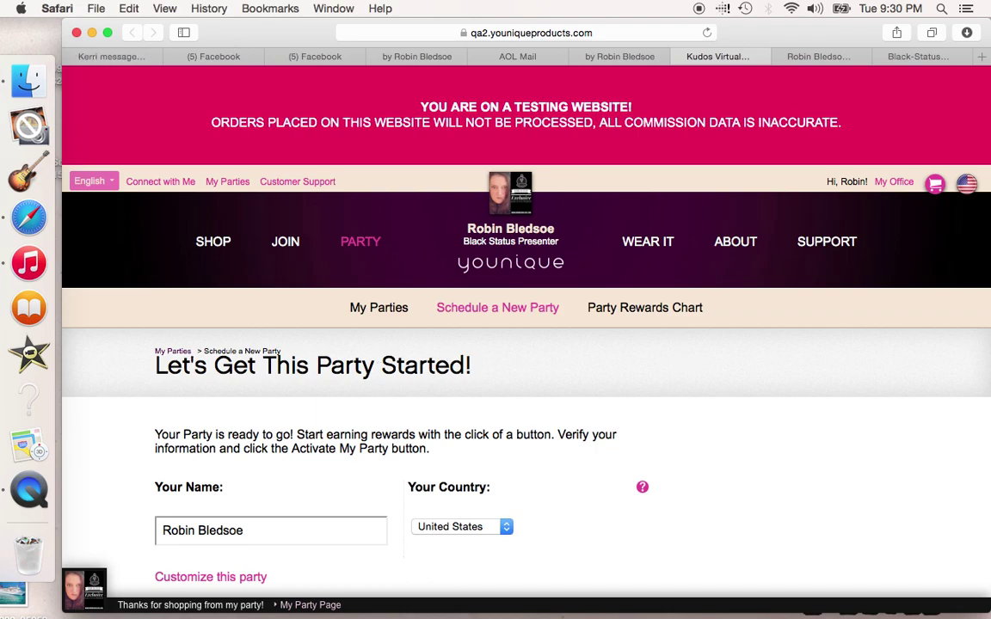
# Keep United States as the party country and expand Customize this party
pyautogui.scroll(-3, 526, 344)
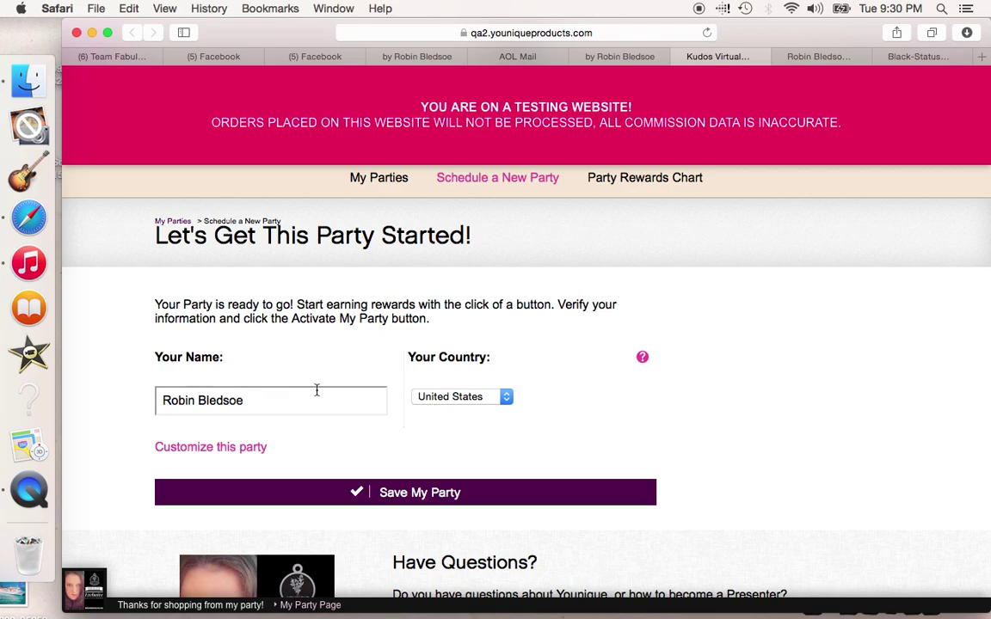
pyautogui.click(501, 399)
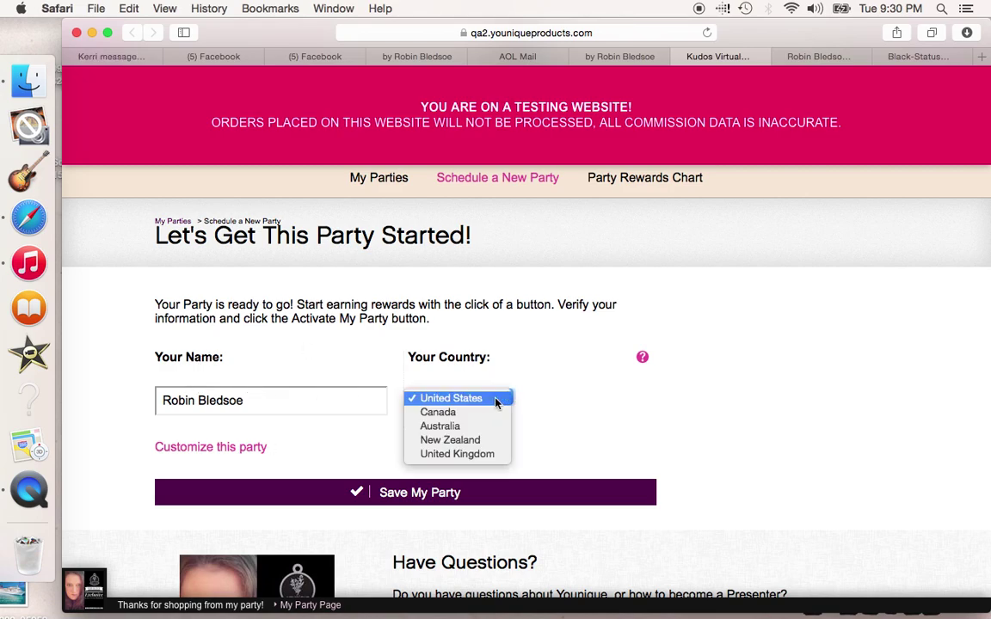
pyautogui.click(498, 400)
pyautogui.click(216, 447)
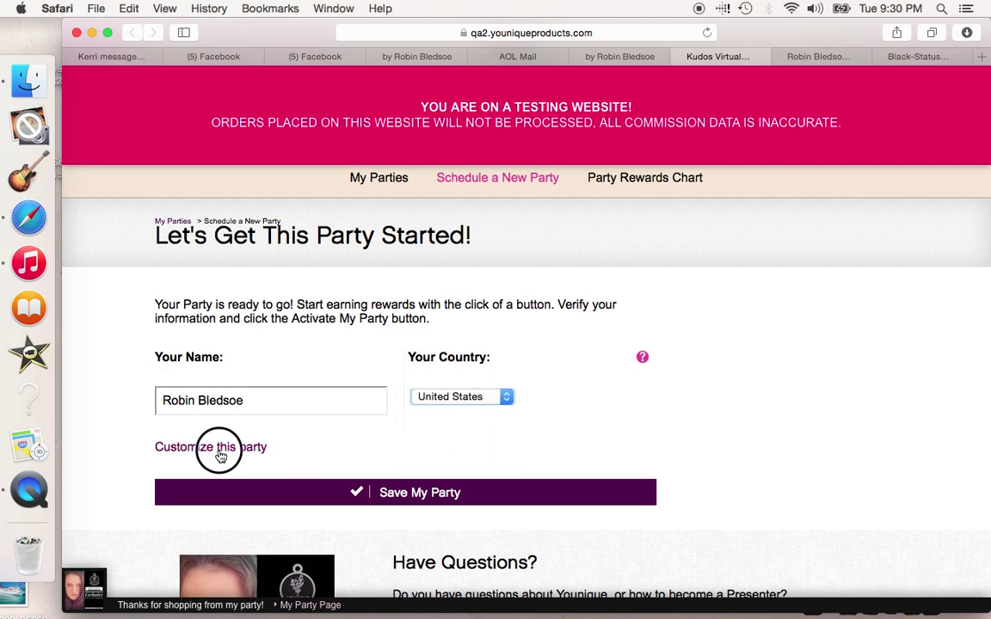
# Select Younique Kudos 2 as the party media and save the Kudos party
pyautogui.scroll(-2, 221, 456)
pyautogui.scroll(-2, 382, 516)
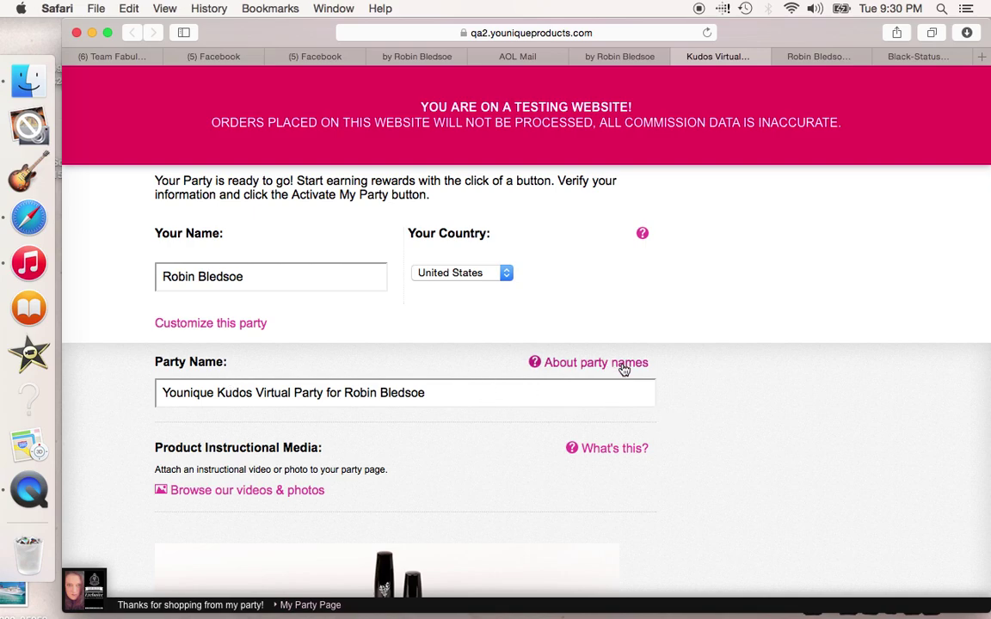
pyautogui.scroll(-1, 421, 391)
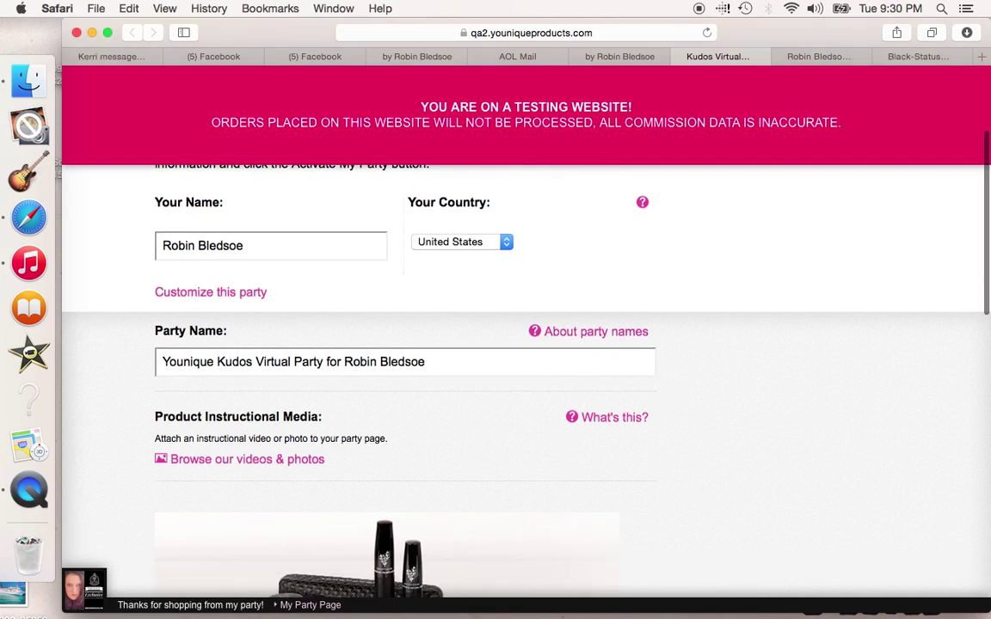
pyautogui.scroll(-3, 266, 376)
pyautogui.click(230, 368)
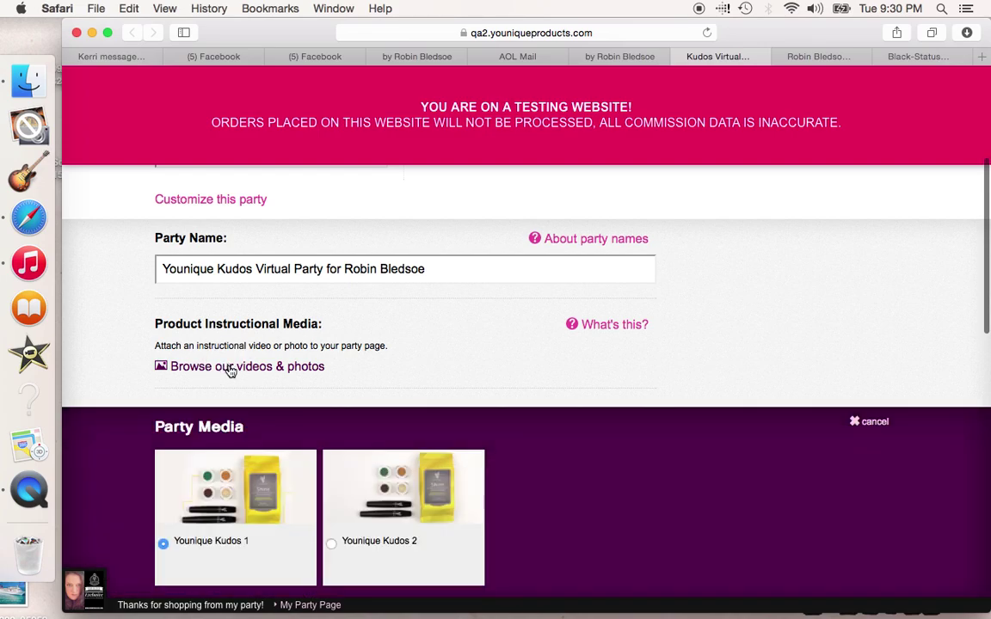
pyautogui.scroll(-3, 229, 370)
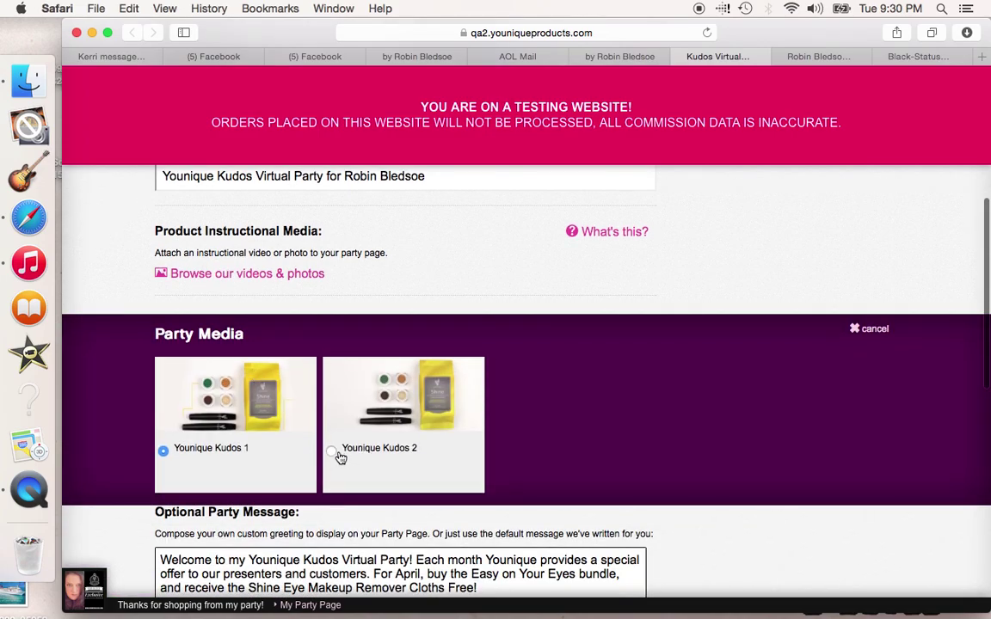
pyautogui.click(332, 454)
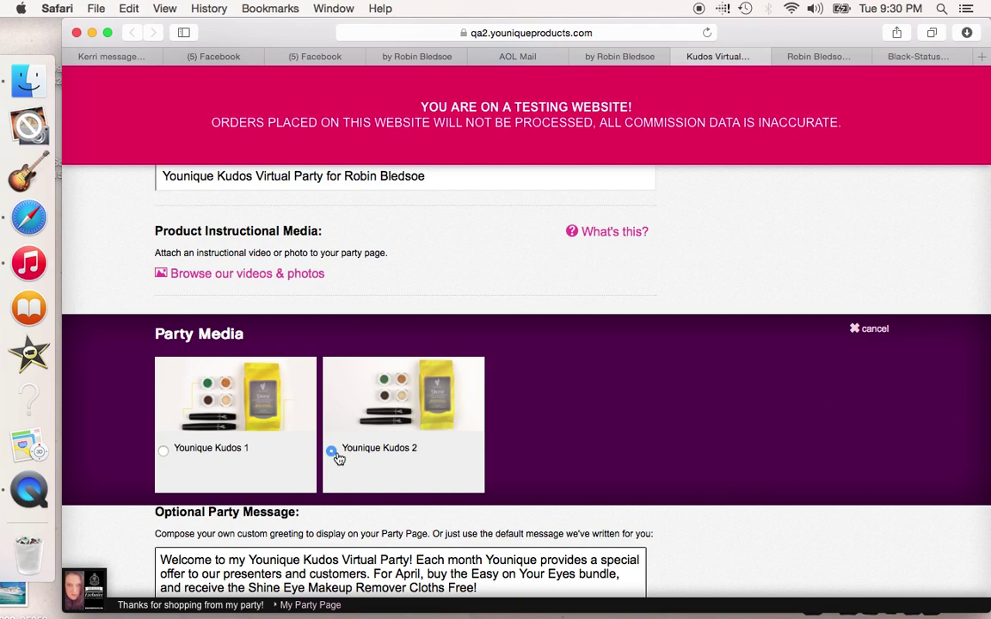
pyautogui.scroll(-10, 826, 274)
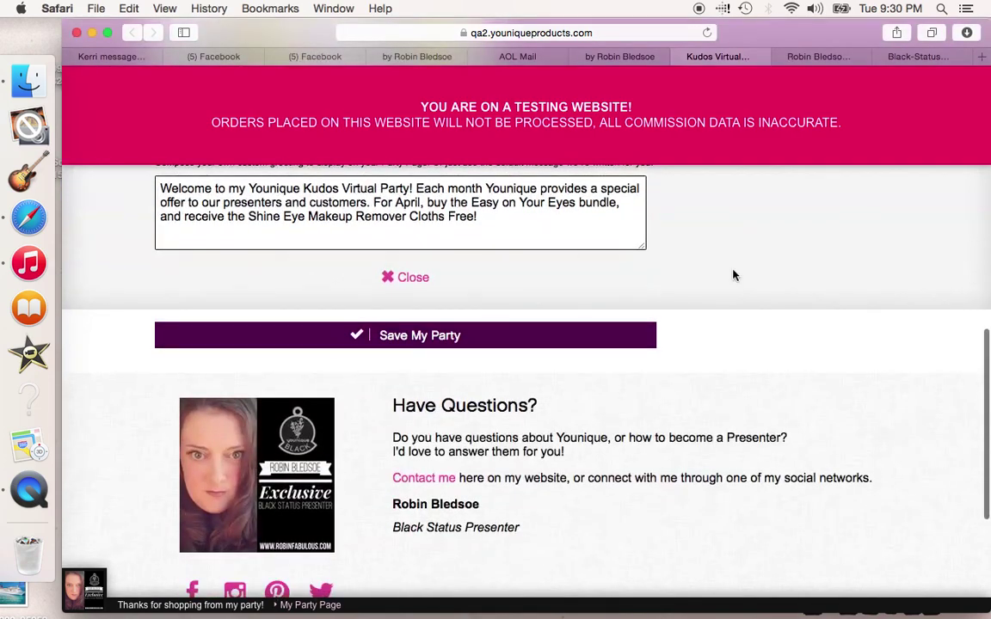
pyautogui.click(440, 337)
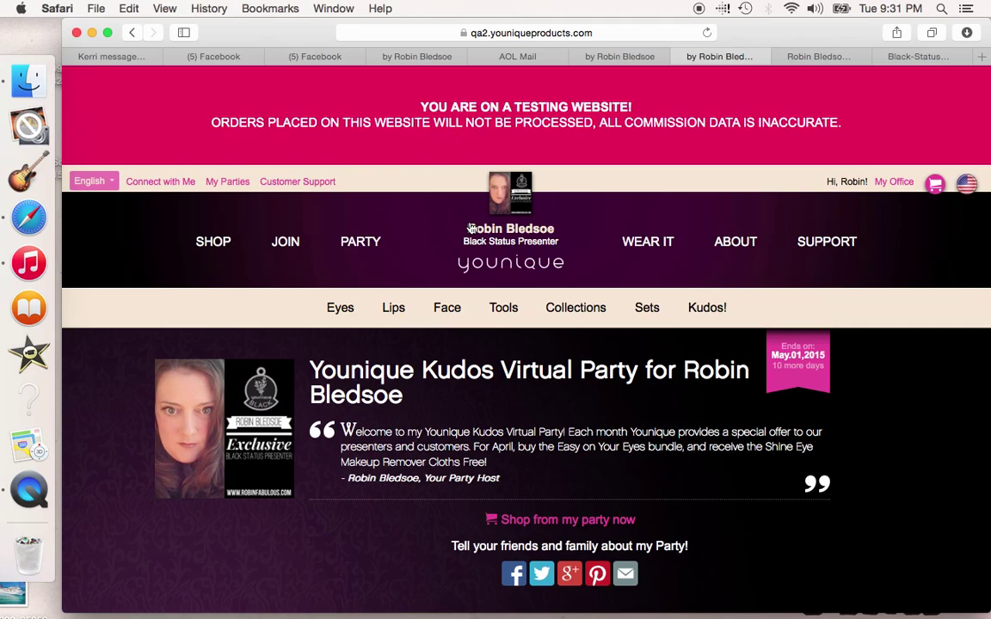
# Review the nine active parties in My Parties and open the 04/24/15 Lash party
pyautogui.click(234, 182)
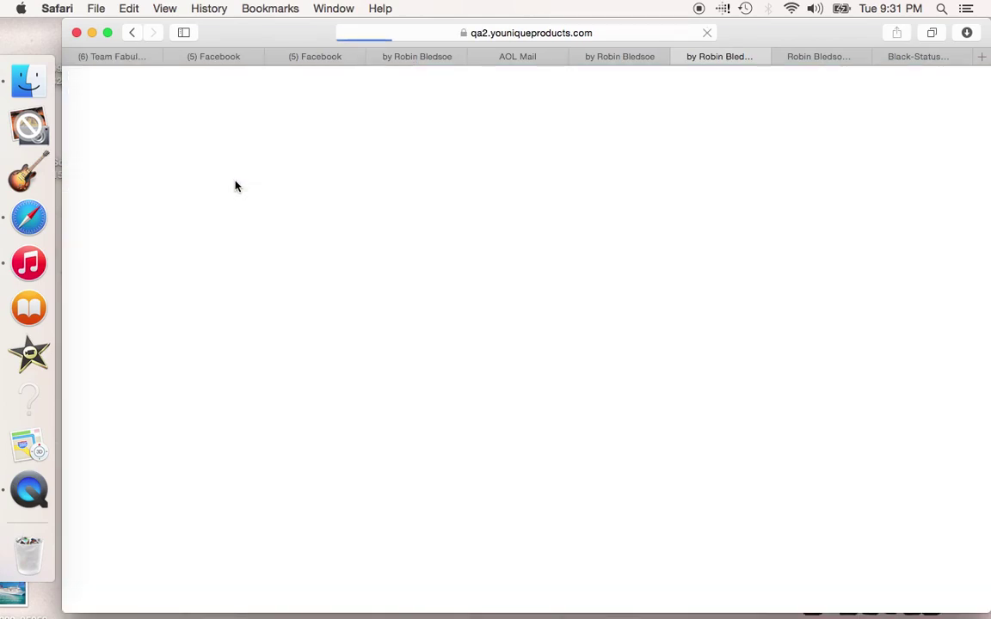
pyautogui.scroll(-5, 526, 387)
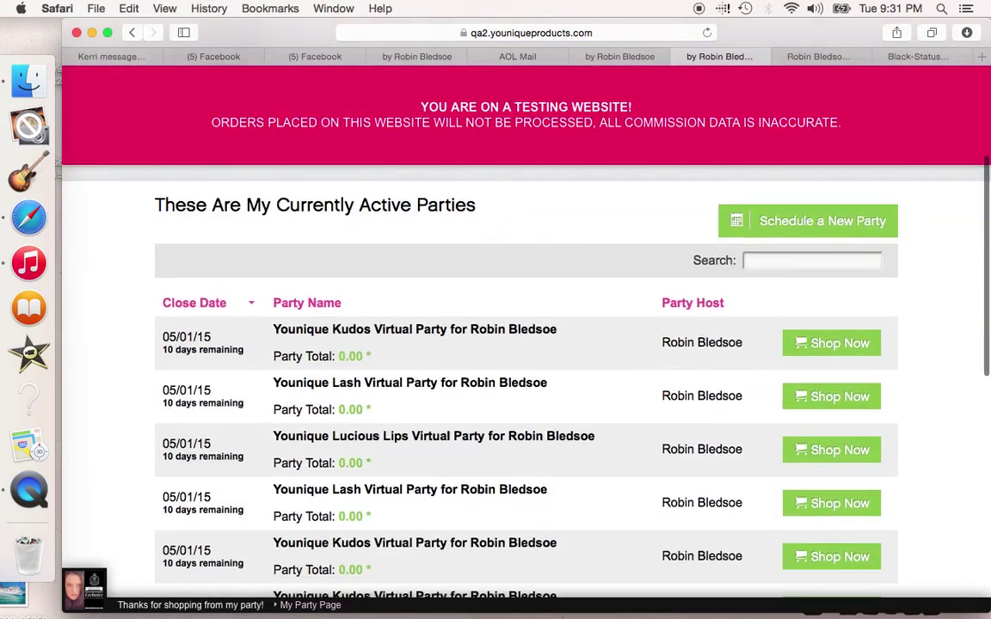
pyautogui.scroll(-3, 861, 430)
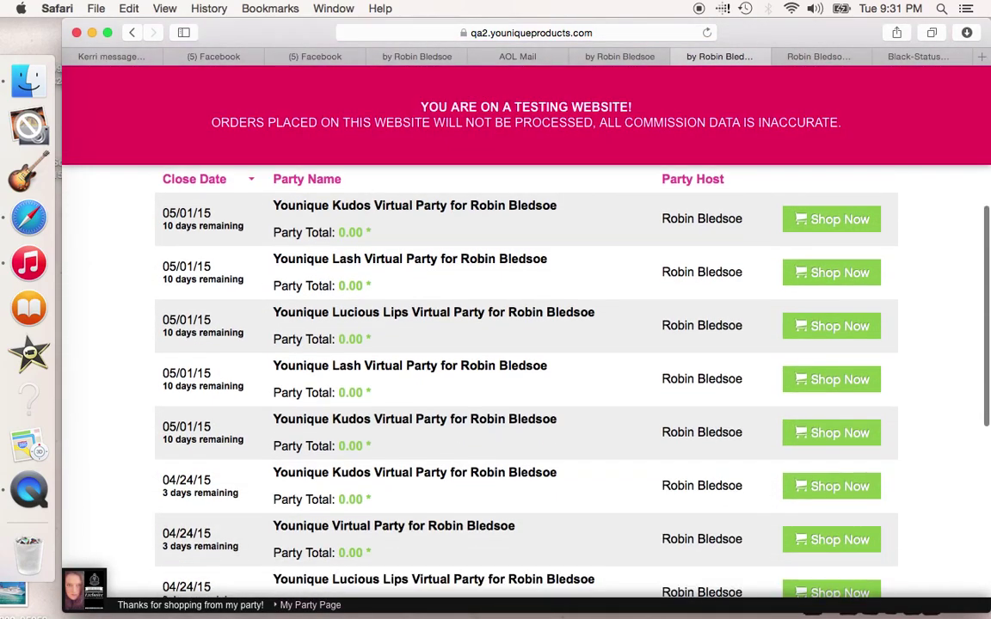
pyautogui.scroll(-3, 770, 514)
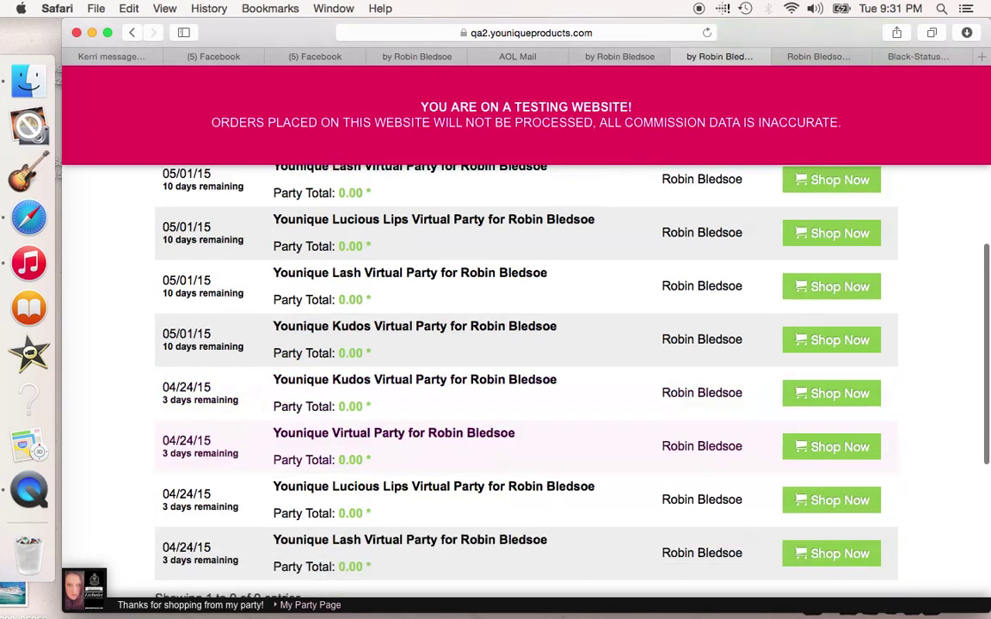
pyautogui.scroll(-1, 821, 531)
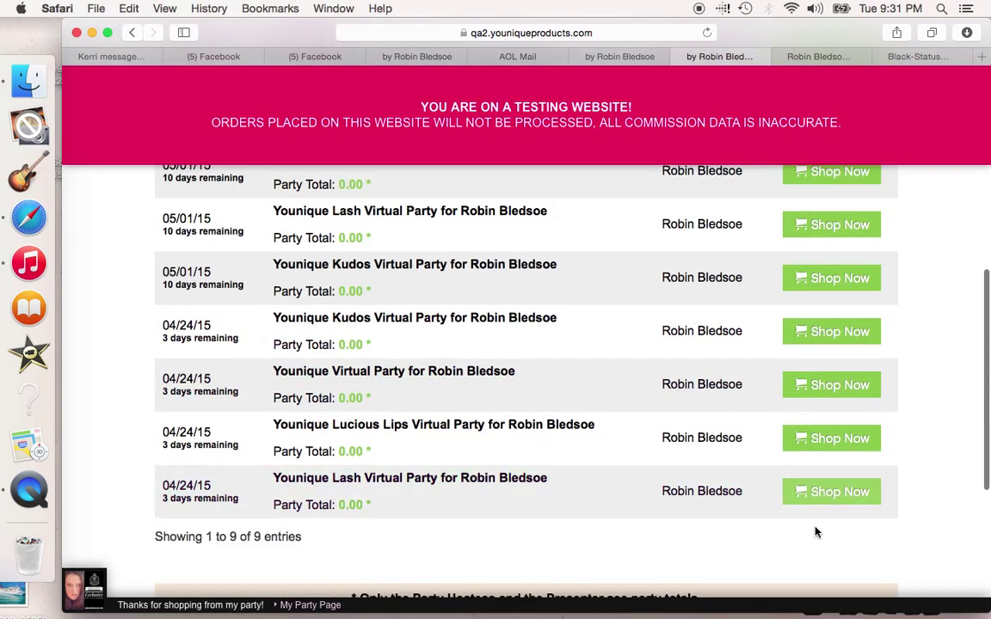
pyautogui.click(729, 499)
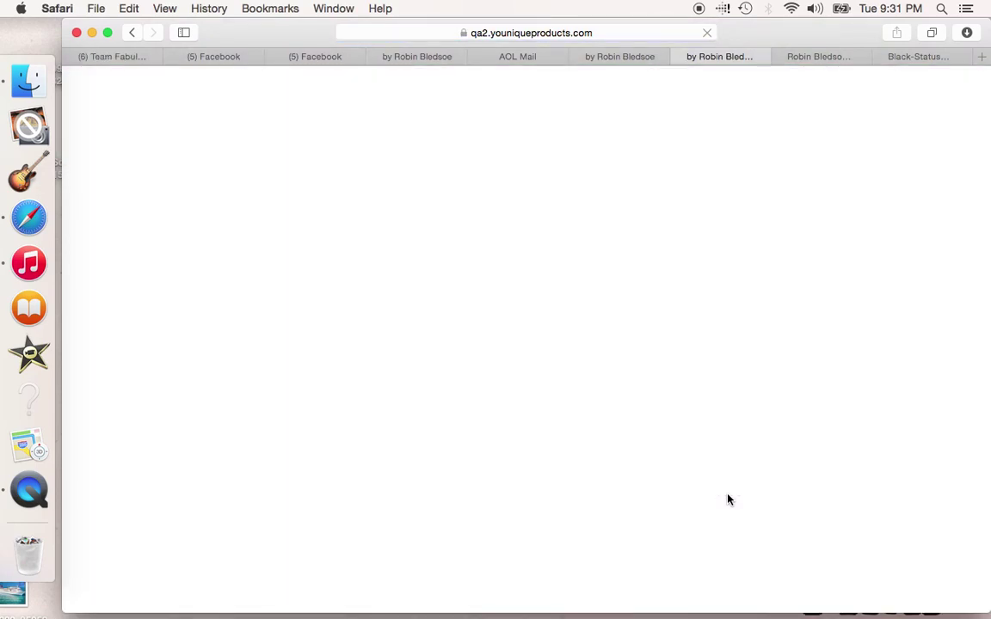
# Scroll the Lash party page down to Start Shopping and back to the top
pyautogui.scroll(-5, 729, 499)
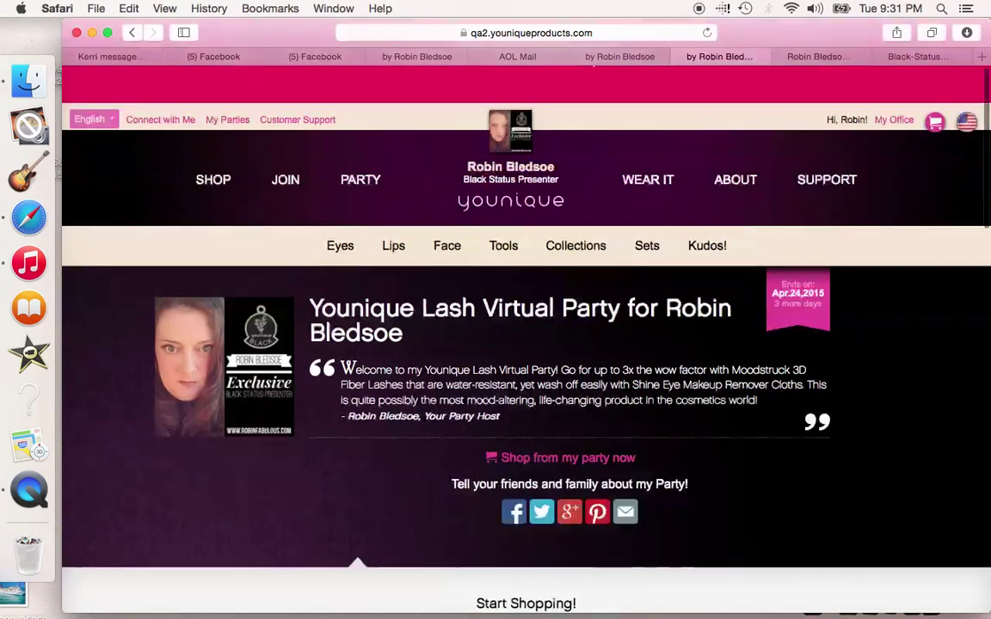
pyautogui.scroll(1, 525, 379)
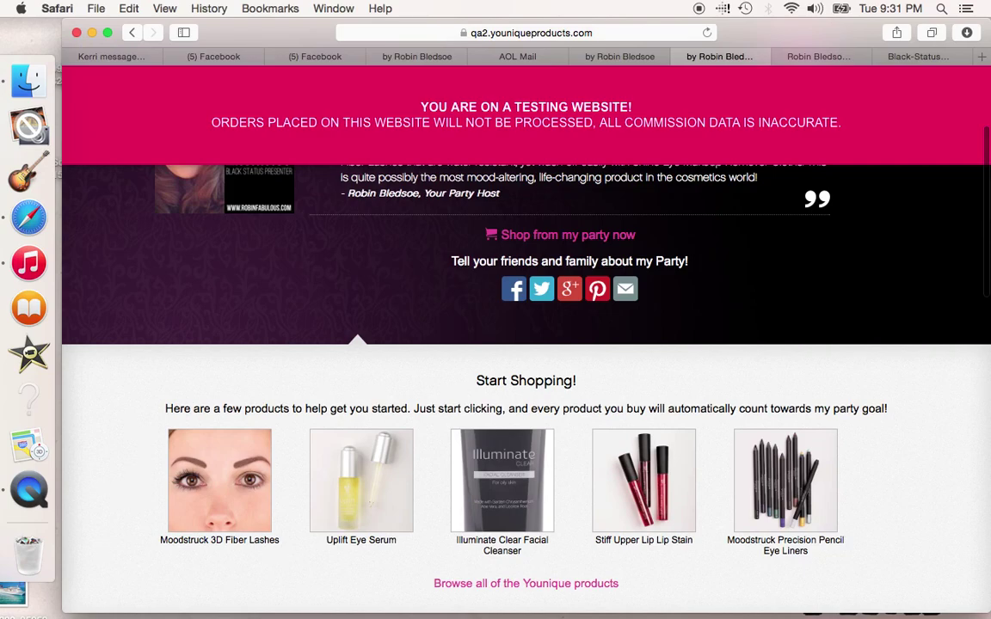
pyautogui.scroll(5, 526, 387)
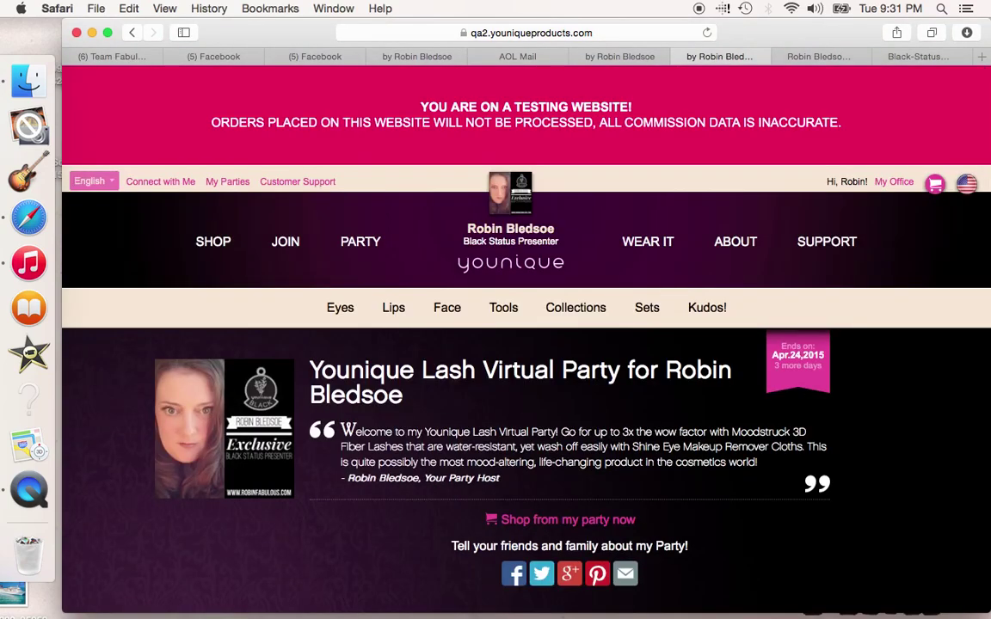